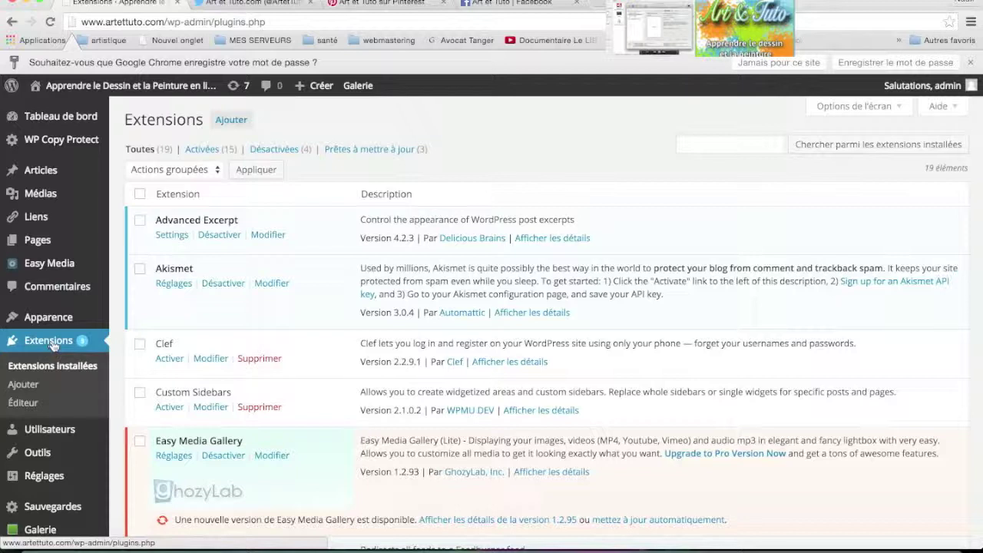
# - Search the plugin directory for "Old Post tweet" to add a new extension
pyautogui.click(231, 123)
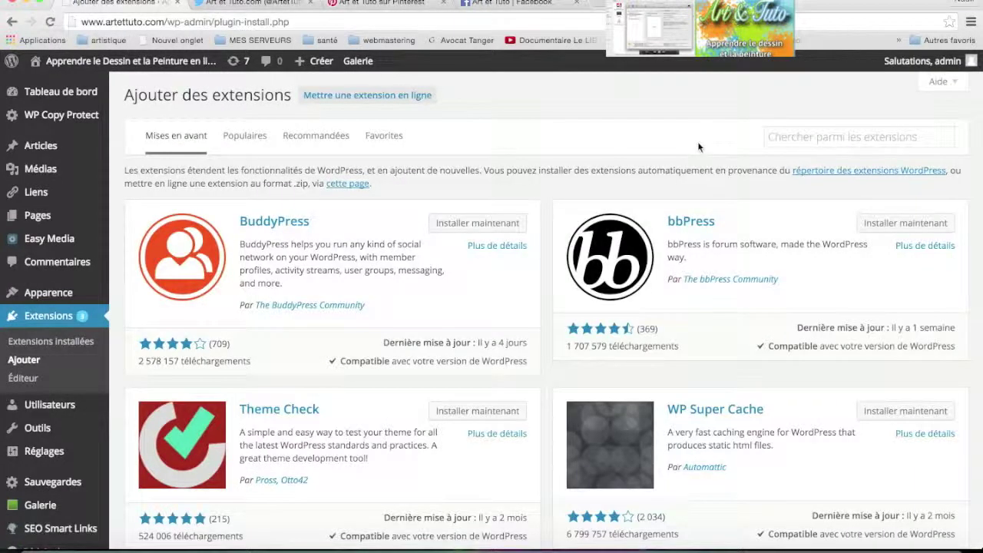
pyautogui.click(779, 136)
pyautogui.write('Old Post tweet')
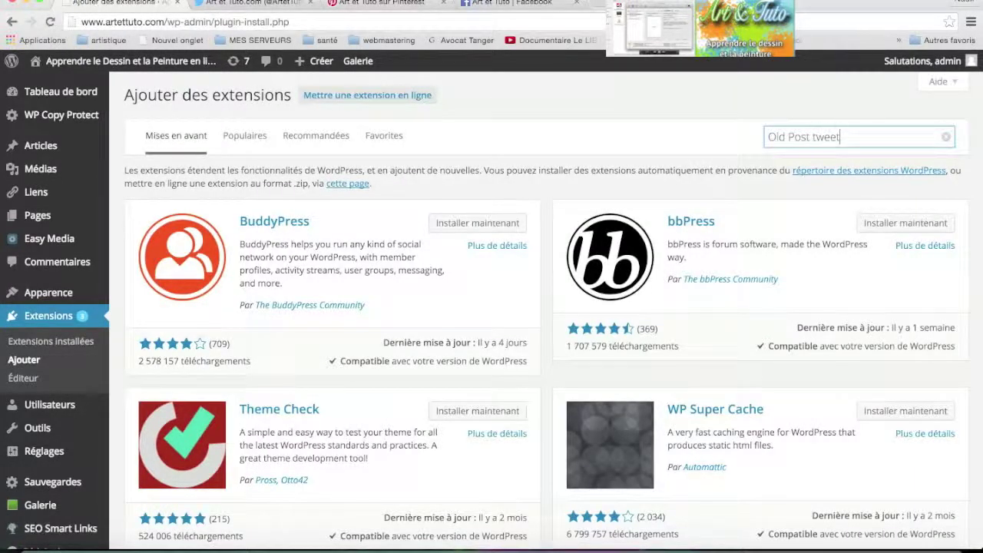
pyautogui.press('Return')
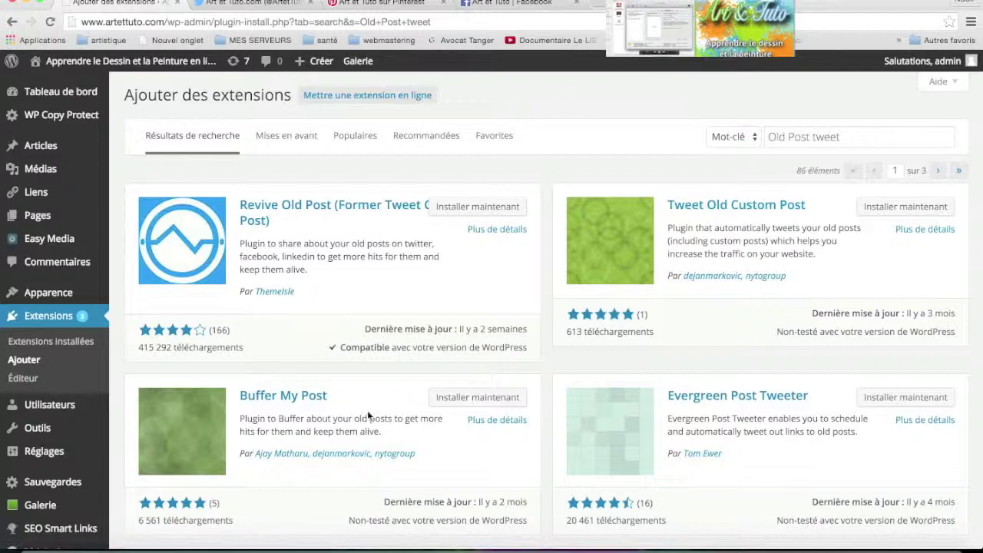
# - Install and activate the Revive Old Post (Former Tweet Old Post) plugin from the search results
pyautogui.scroll(-1, 478, 450)
pyautogui.scroll(-10, 480, 451)
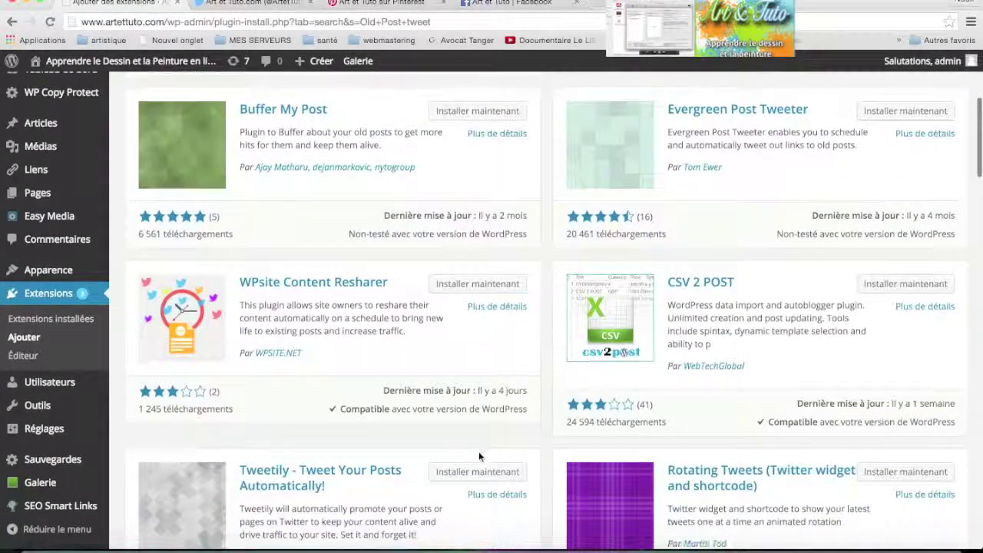
pyautogui.scroll(-5, 479, 450)
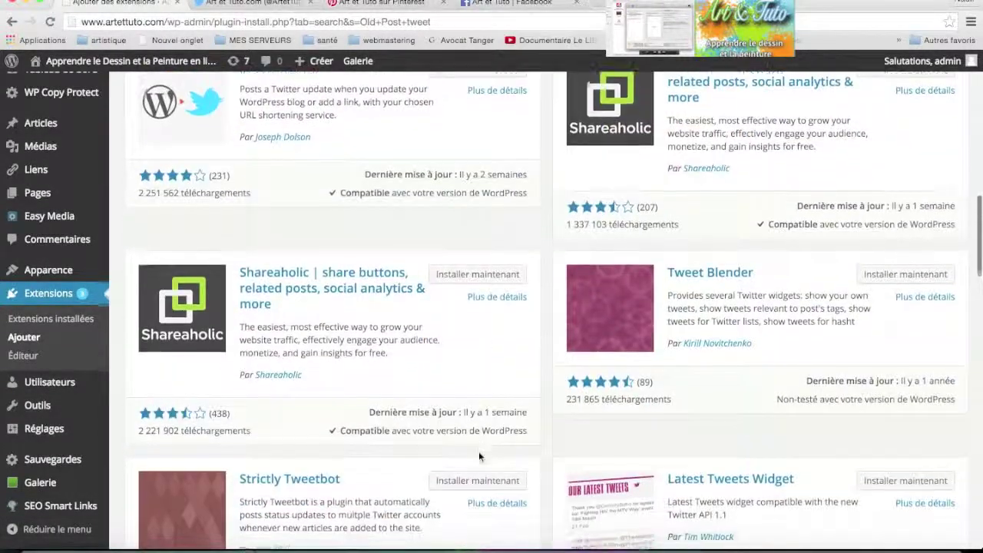
pyautogui.scroll(6, 479, 451)
pyautogui.scroll(8, 478, 453)
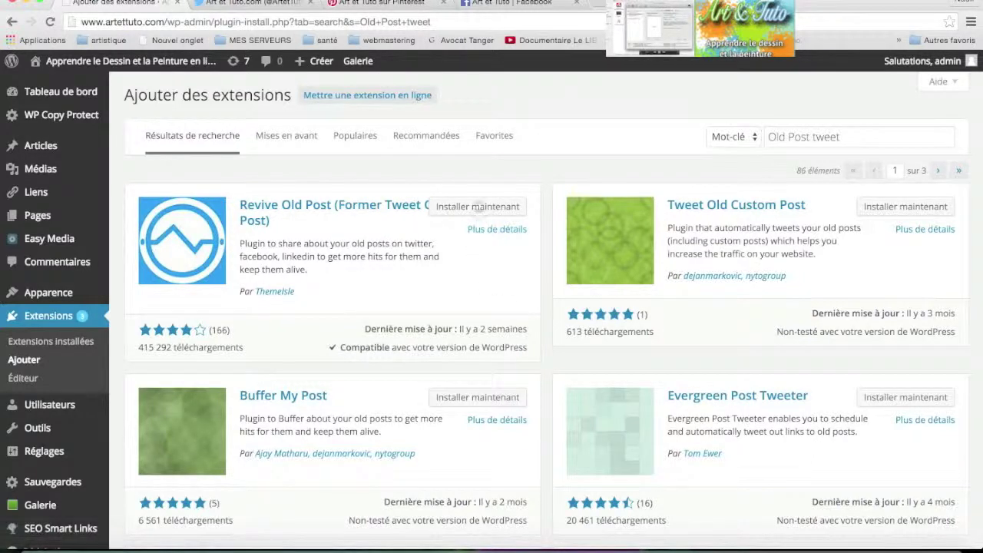
pyautogui.click(479, 208)
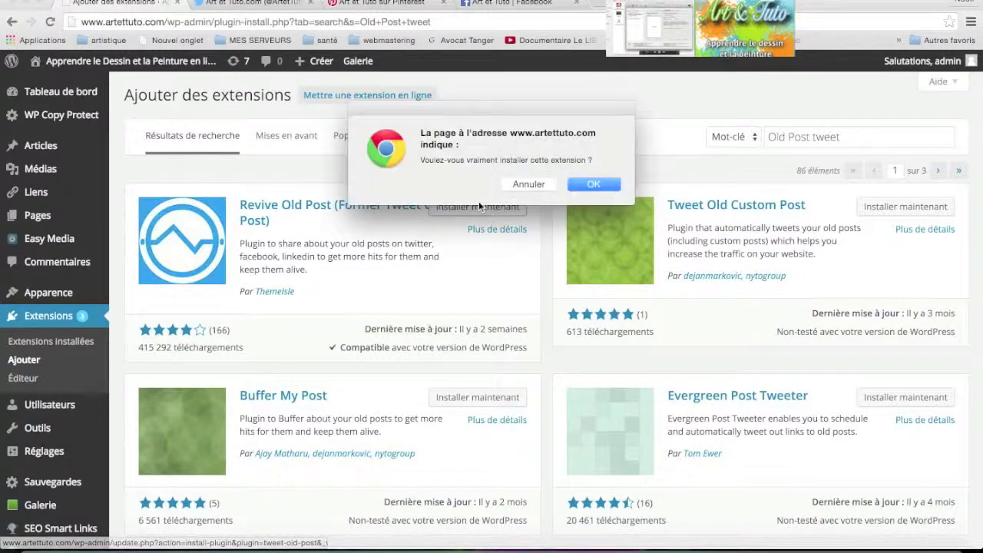
pyautogui.click(593, 184)
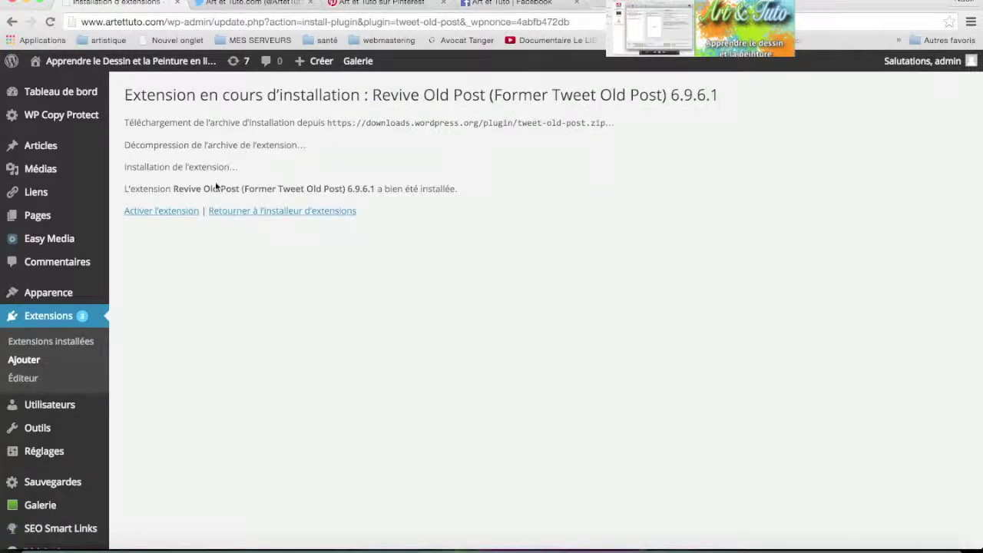
pyautogui.click(165, 212)
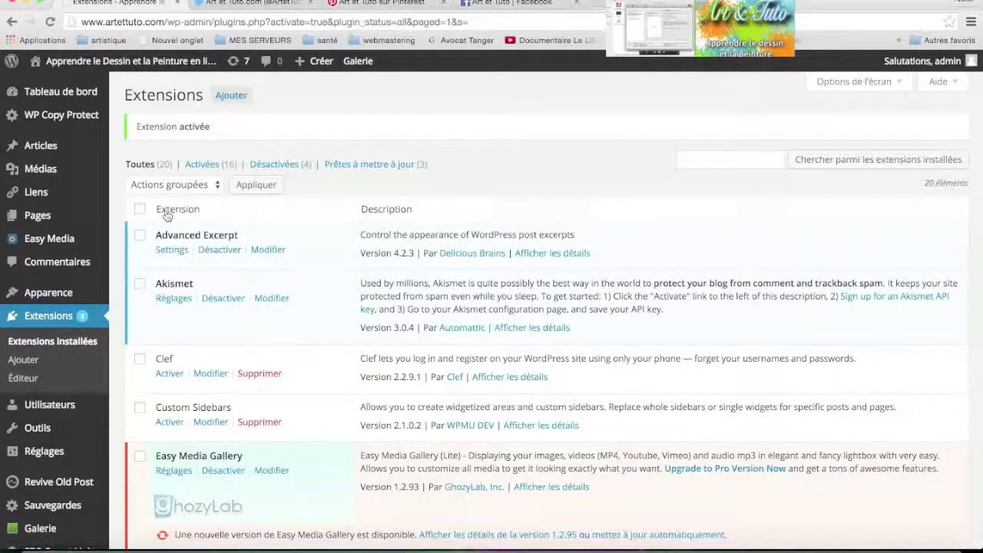
# - Open the Revive Old Post plugin's settings and connect the Twitter account by authorising Tweet Old Post
pyautogui.scroll(-1, 122, 450)
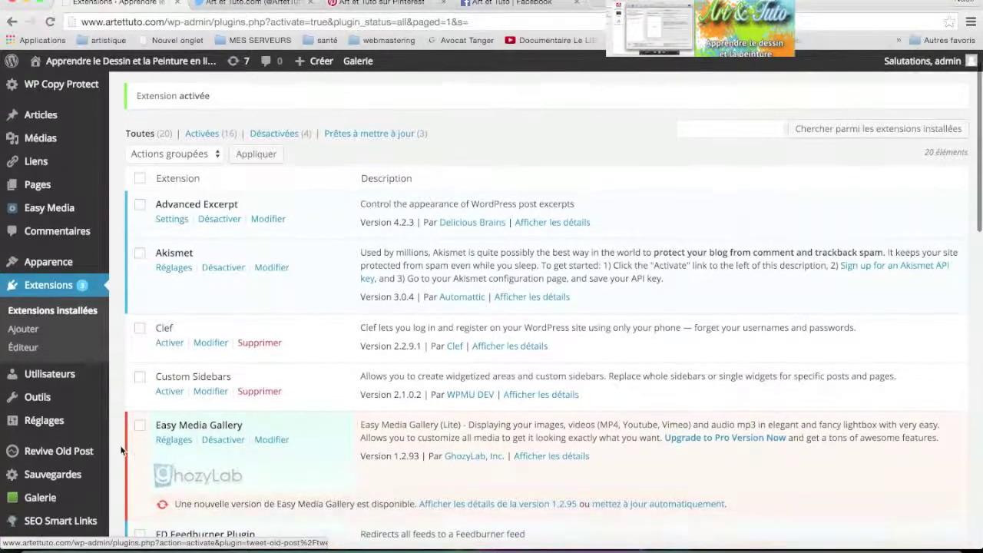
pyautogui.scroll(-5, 121, 449)
pyautogui.scroll(-8, 121, 449)
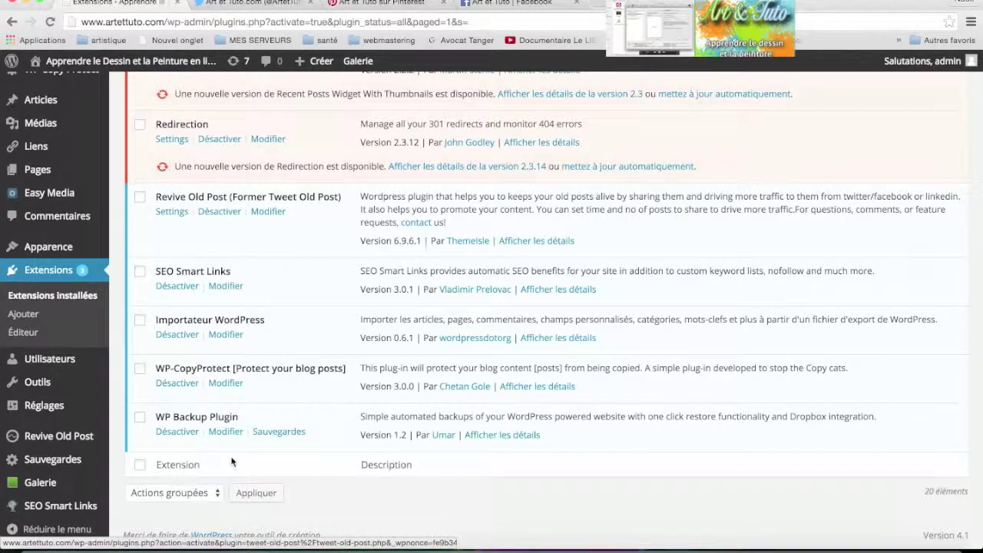
pyautogui.scroll(3, 231, 461)
pyautogui.scroll(1, 231, 460)
pyautogui.click(173, 358)
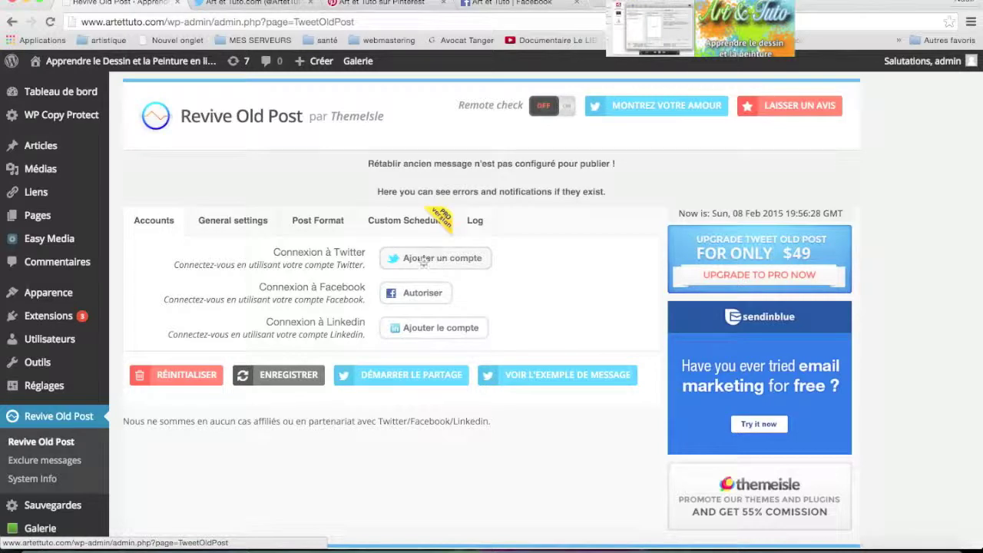
pyautogui.click(467, 261)
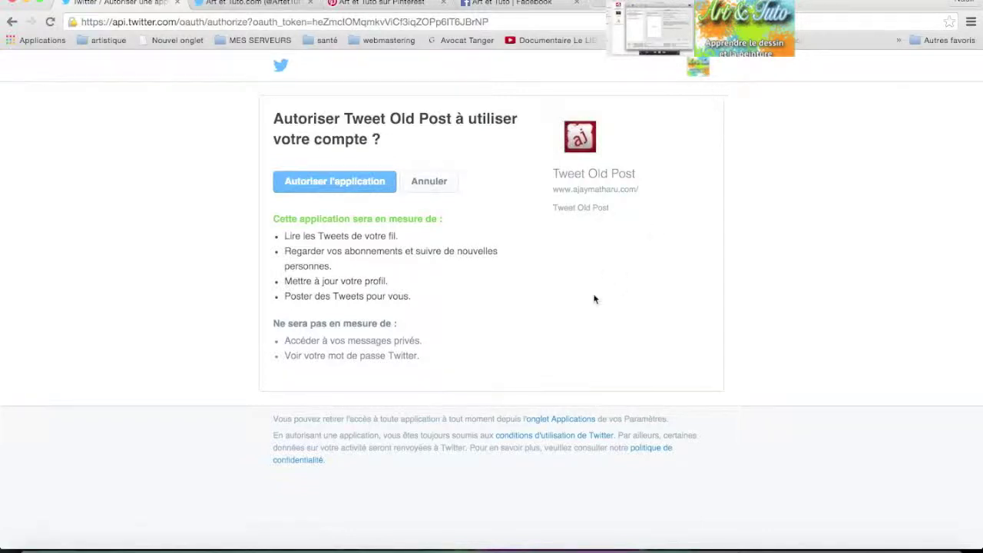
pyautogui.click(371, 185)
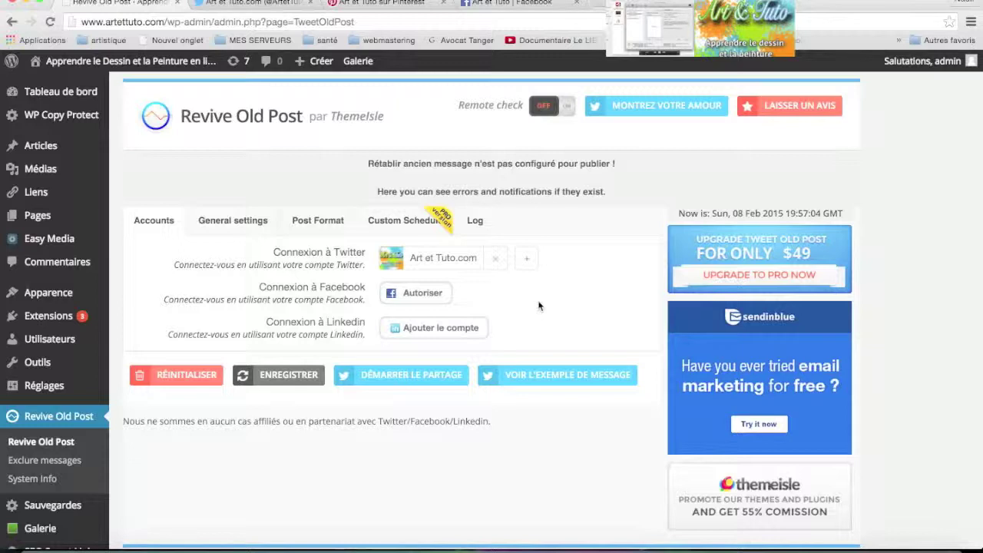
# - Examine the plugin's general settings, including sharing interval, post age limits, number of posts, analytics tracking and excluded categories
pyautogui.click(237, 224)
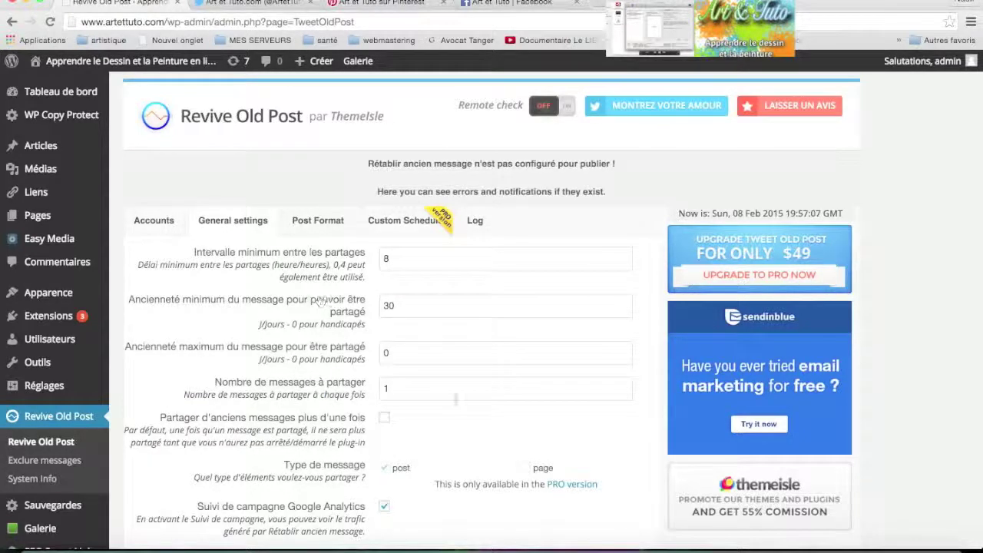
pyautogui.scroll(-3, 455, 395)
pyautogui.scroll(-1, 454, 395)
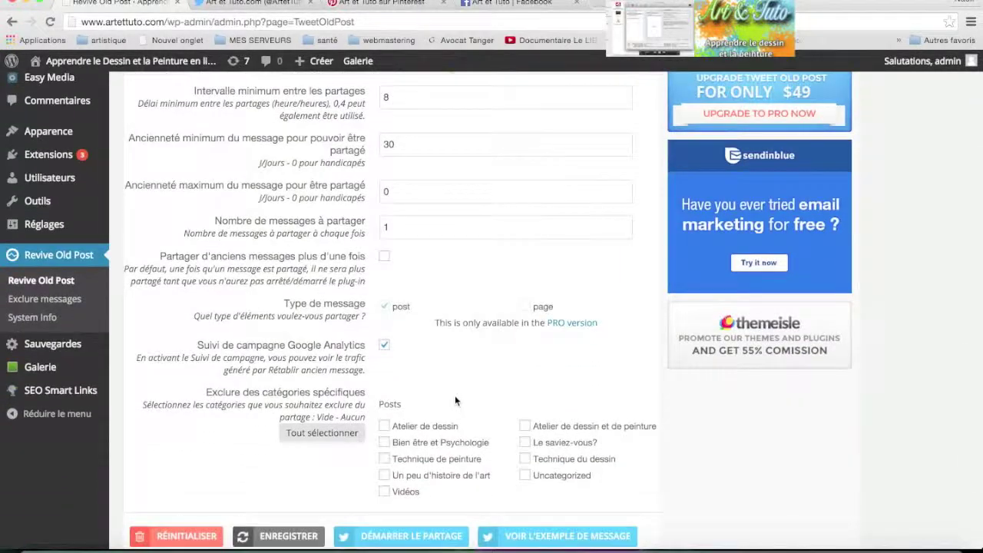
pyautogui.scroll(4, 454, 395)
pyautogui.scroll(-5, 454, 396)
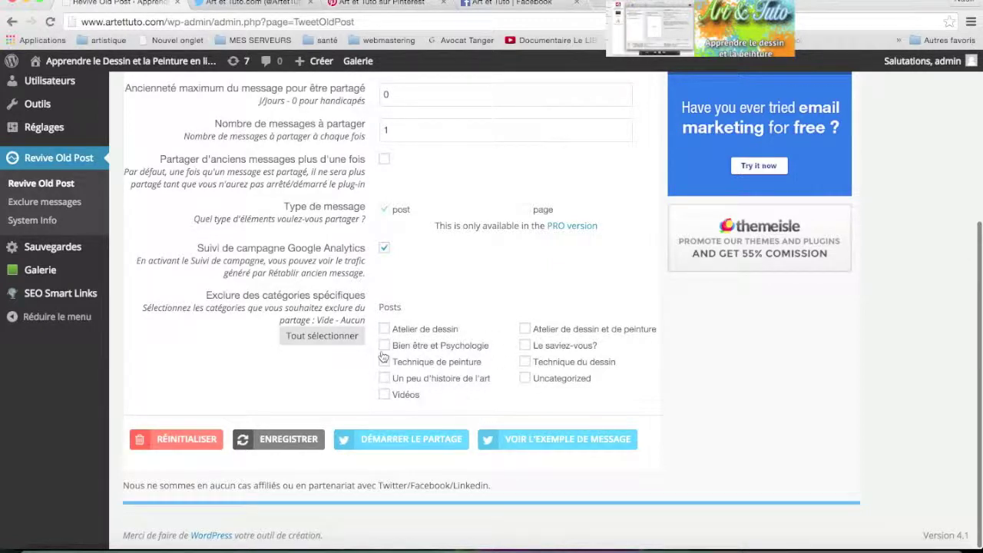
pyautogui.scroll(5, 450, 287)
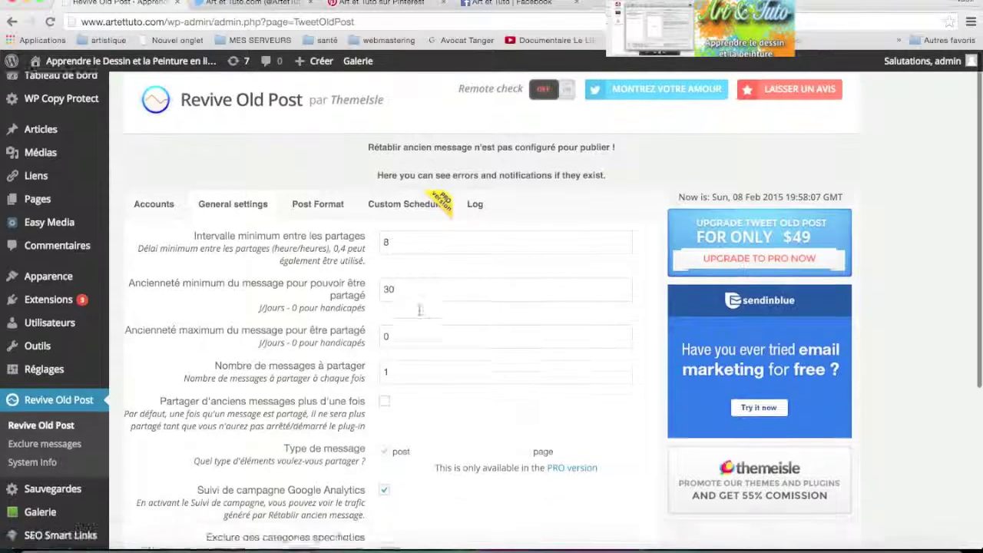
pyautogui.scroll(1, 419, 310)
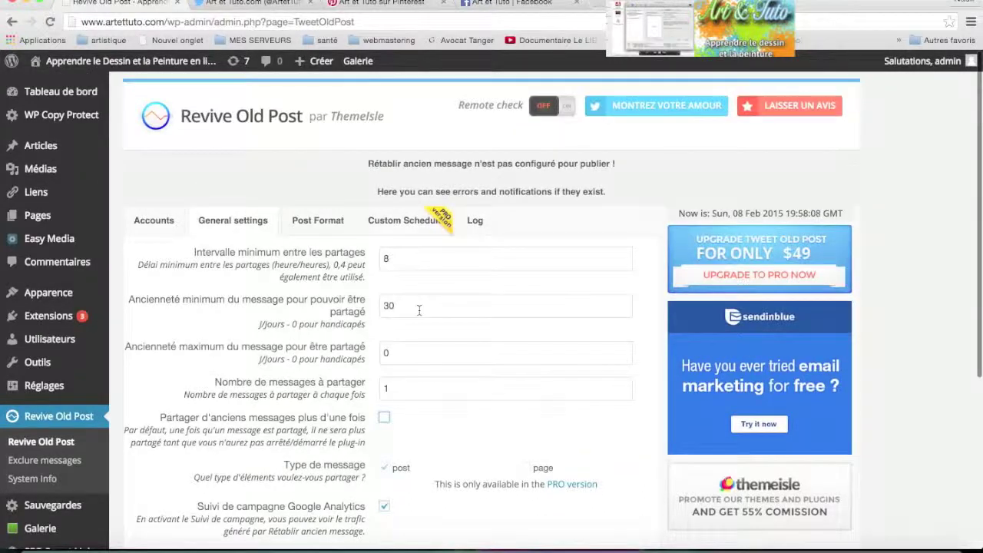
# - Examine the Twitter post format options, including the content choices, tweet length, additional text, link and hashtag settings
pyautogui.click(322, 228)
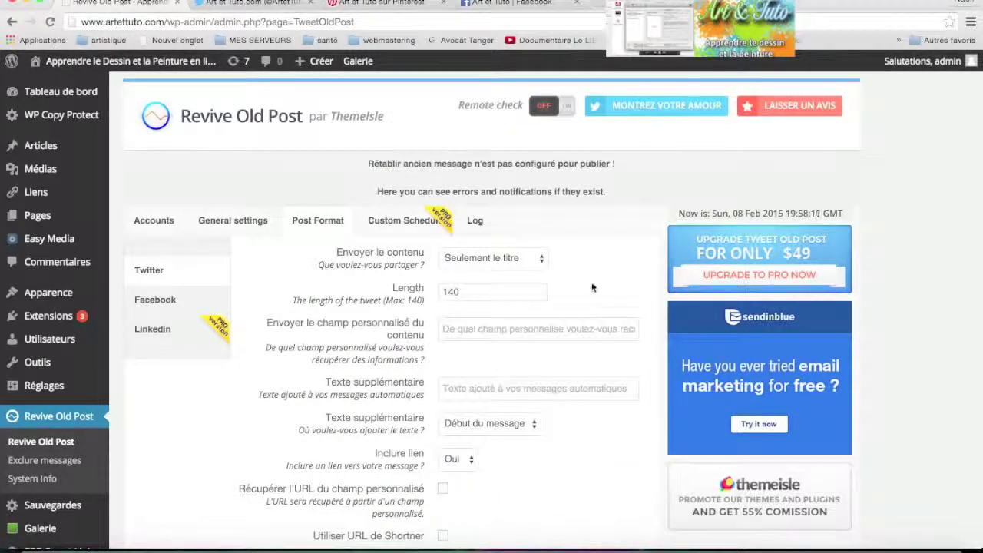
pyautogui.click(541, 261)
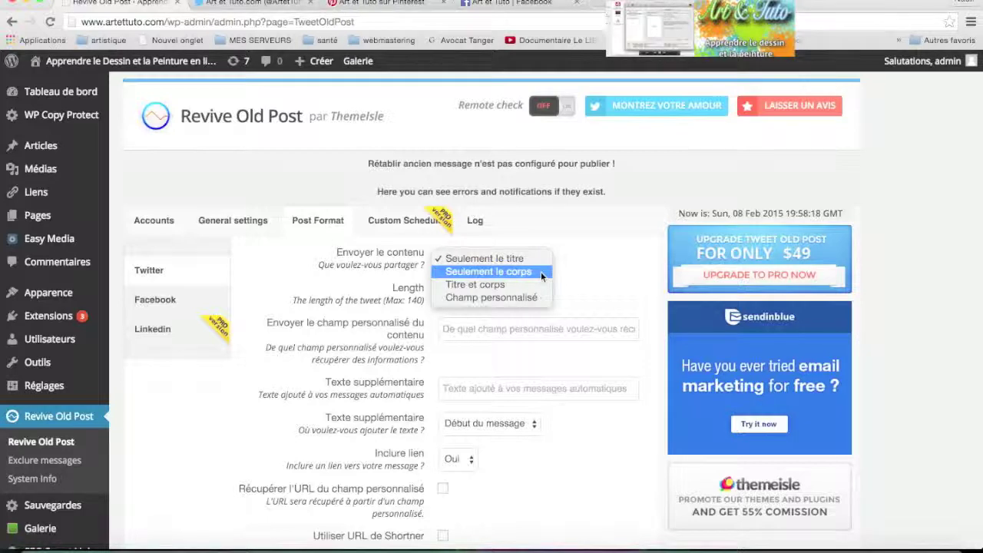
pyautogui.click(571, 289)
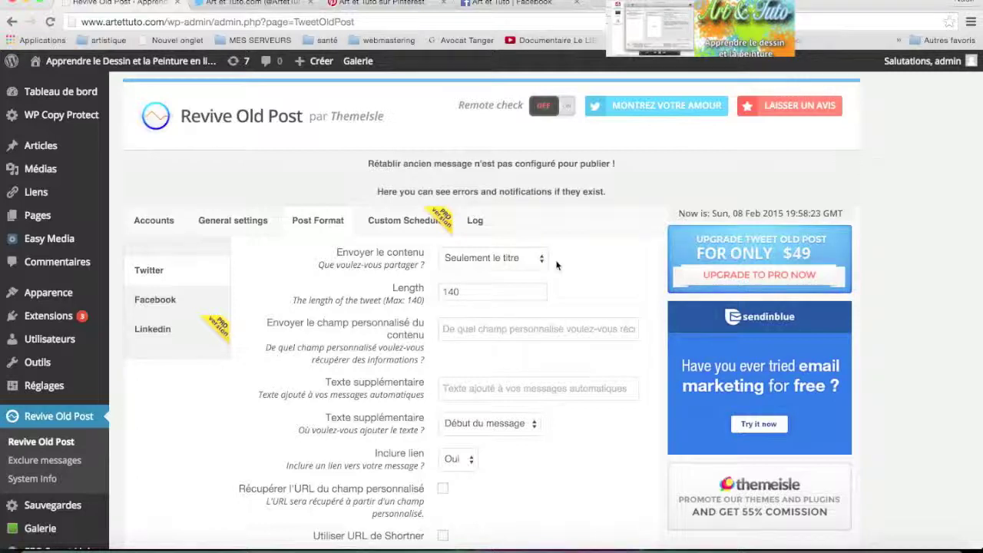
pyautogui.scroll(-2, 577, 280)
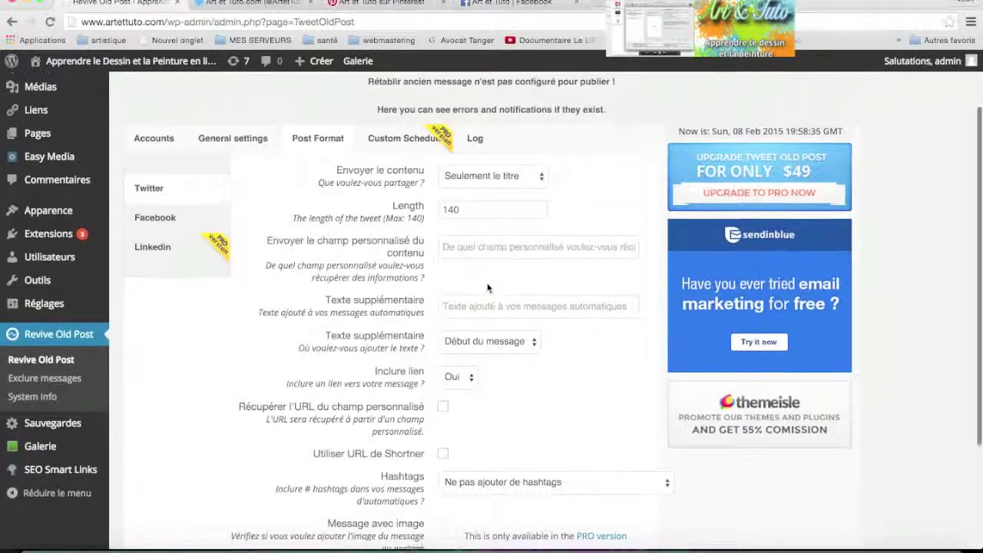
pyautogui.scroll(-3, 499, 299)
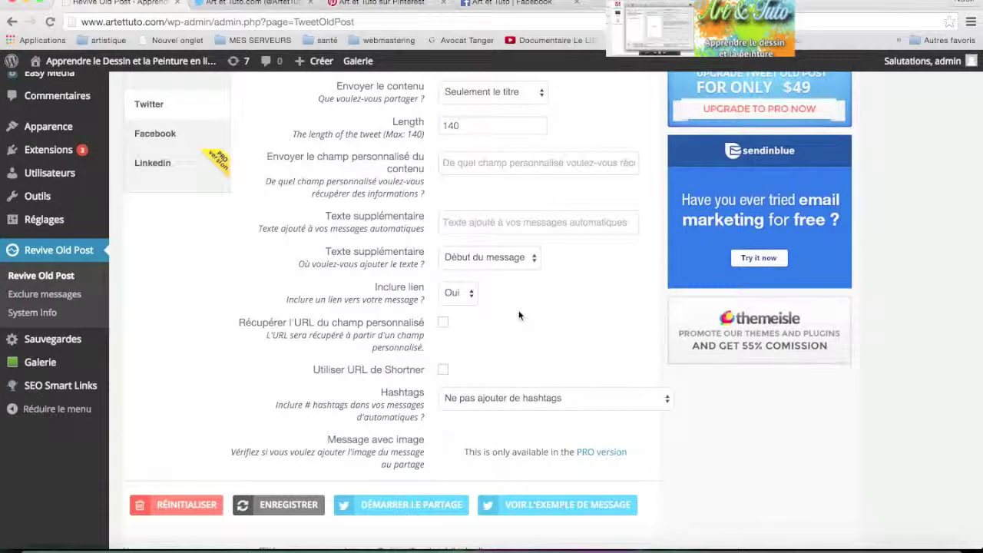
pyautogui.scroll(-2, 519, 315)
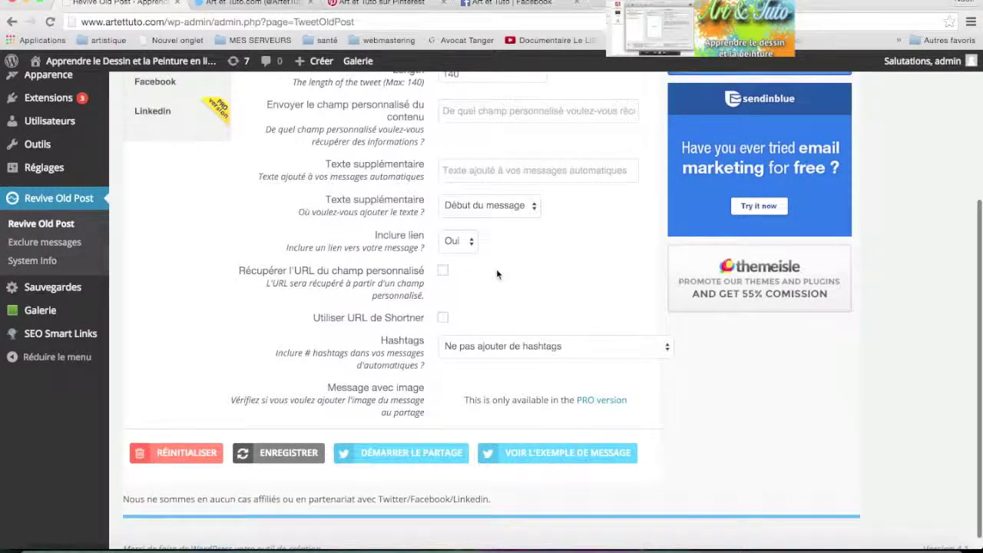
pyautogui.scroll(-1, 496, 270)
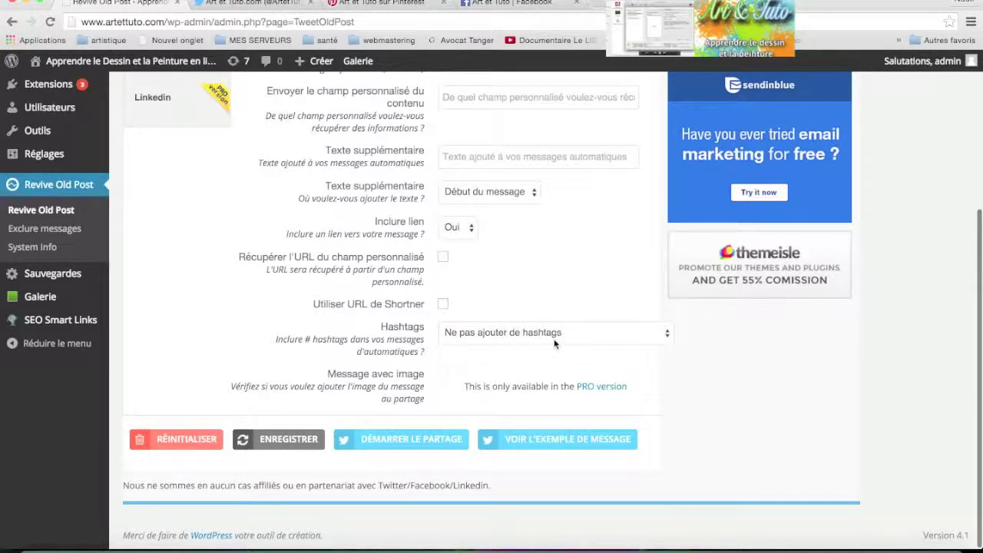
# - Set the Twitter hashtags to "Hashtags communs pour tous les partages" with #bestof as the common hashtag, and save the settings
pyautogui.click(668, 338)
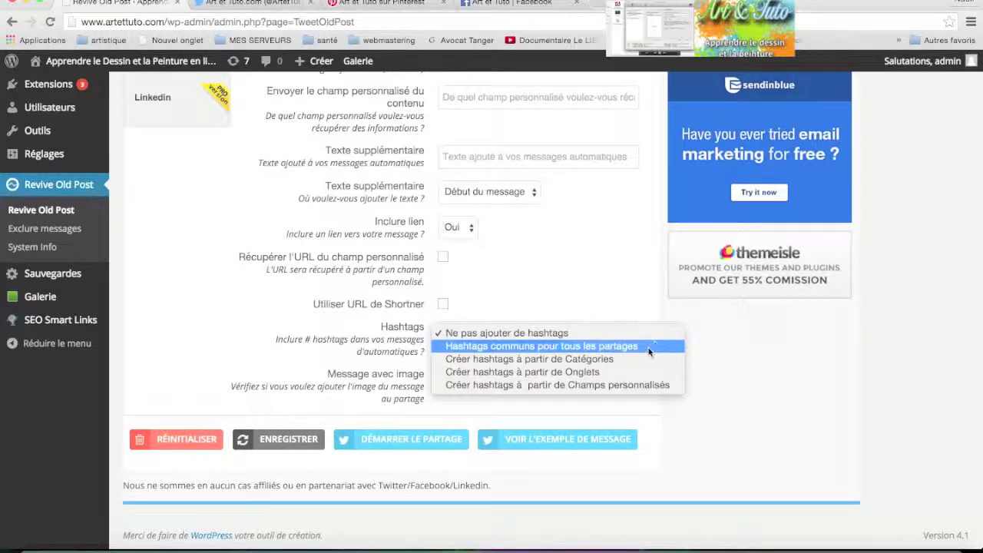
pyautogui.click(649, 347)
pyautogui.click(504, 374)
pyautogui.write('@')
pyautogui.press('BackSpace')
pyautogui.write('#')
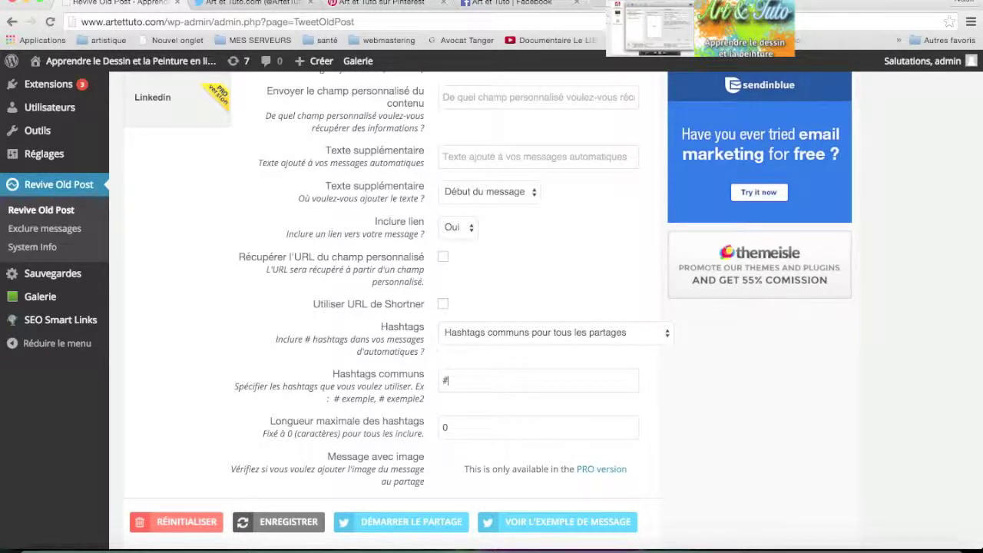
pyautogui.write('bestof')
pyautogui.scroll(-3, 471, 380)
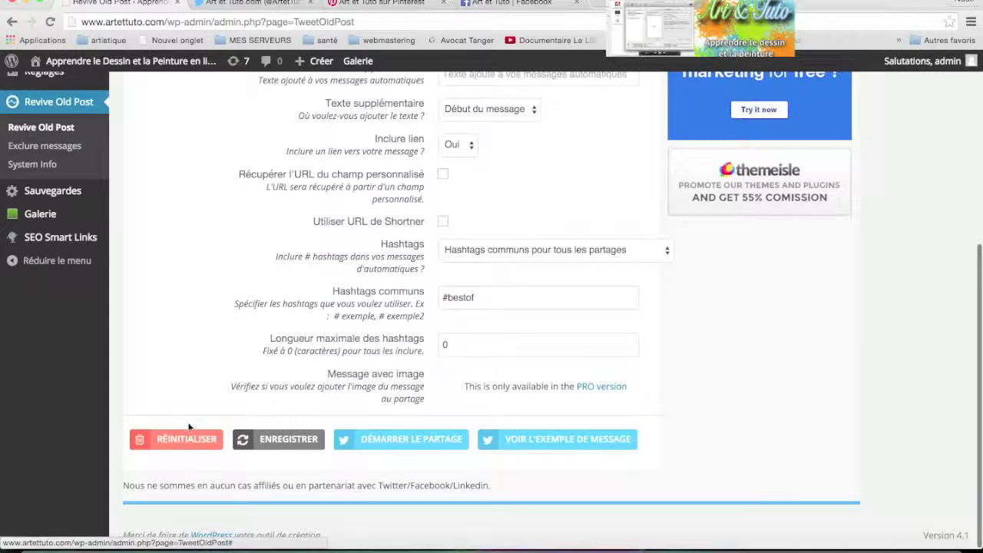
pyautogui.click(284, 444)
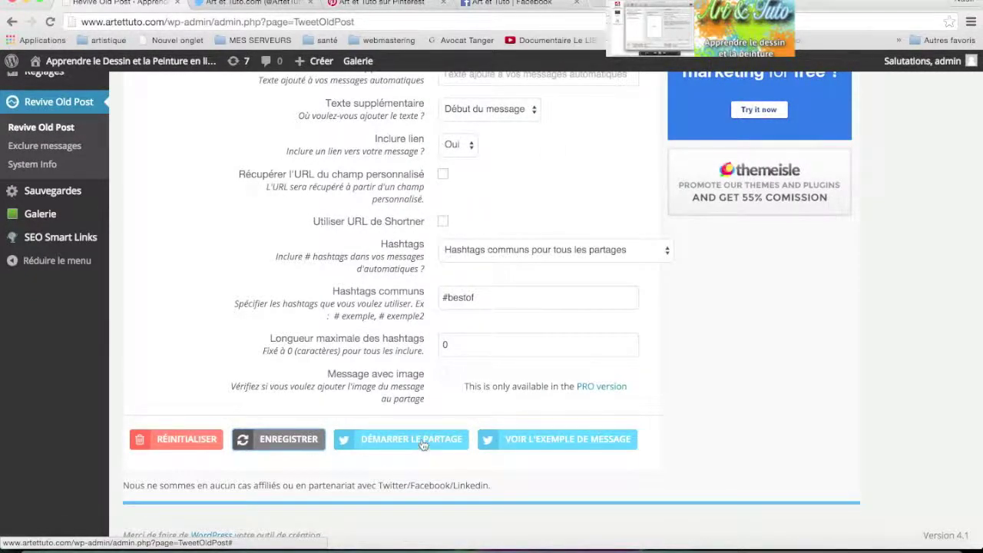
# - Preview the sample Twitter message and share it immediately
pyautogui.click(556, 448)
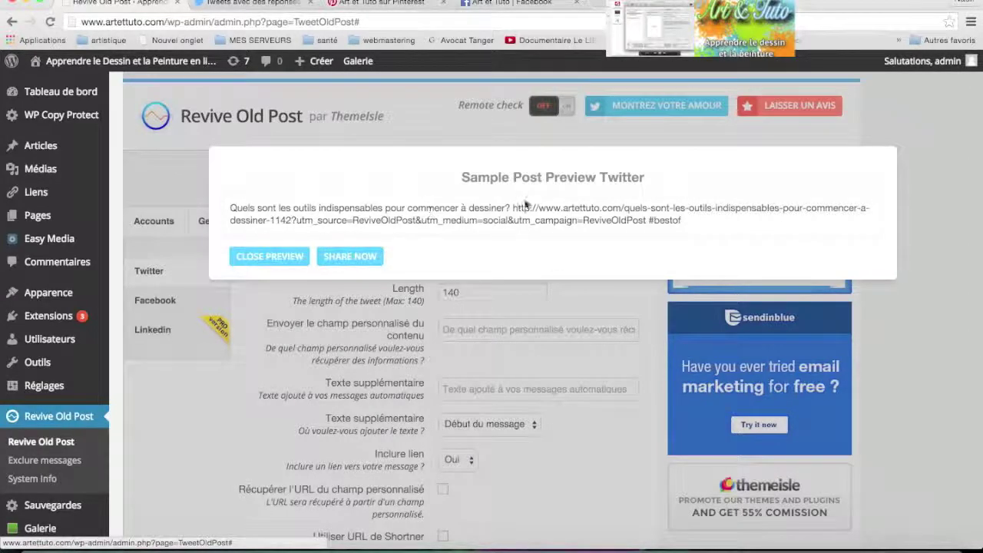
pyautogui.click(351, 258)
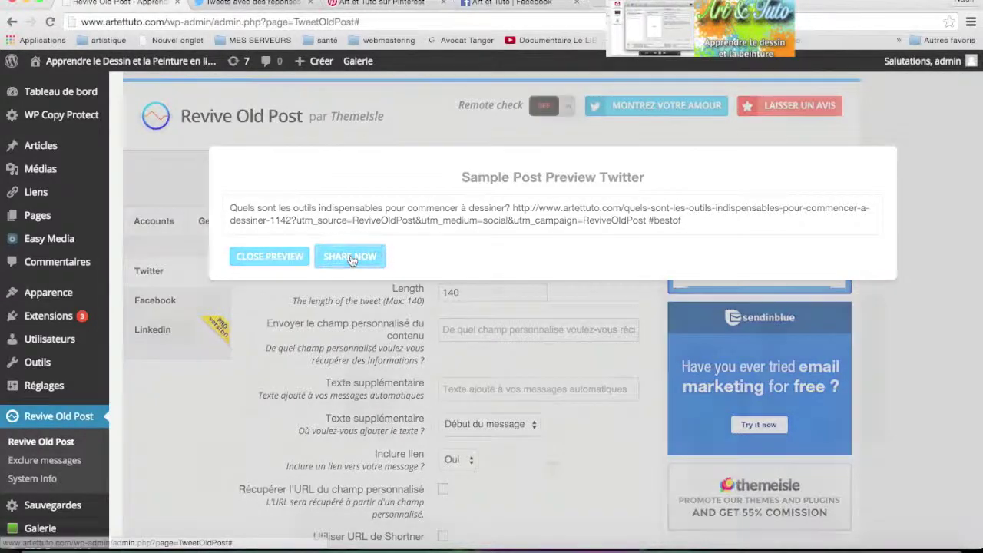
pyautogui.scroll(-2, 351, 258)
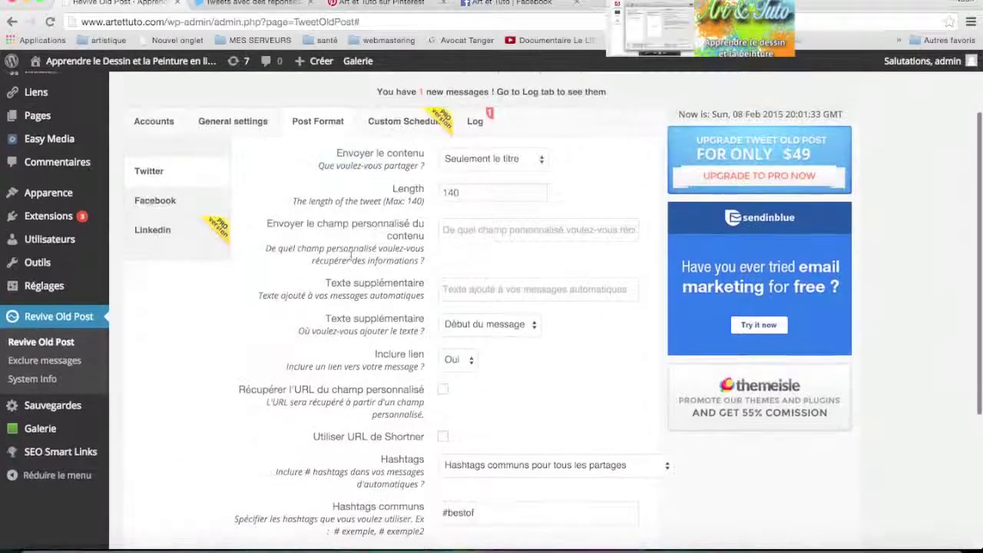
# - Switch to the Art et Tuto.com Twitter profile, reload it and check the latest tweet shared by the plugin
pyautogui.click(267, 3)
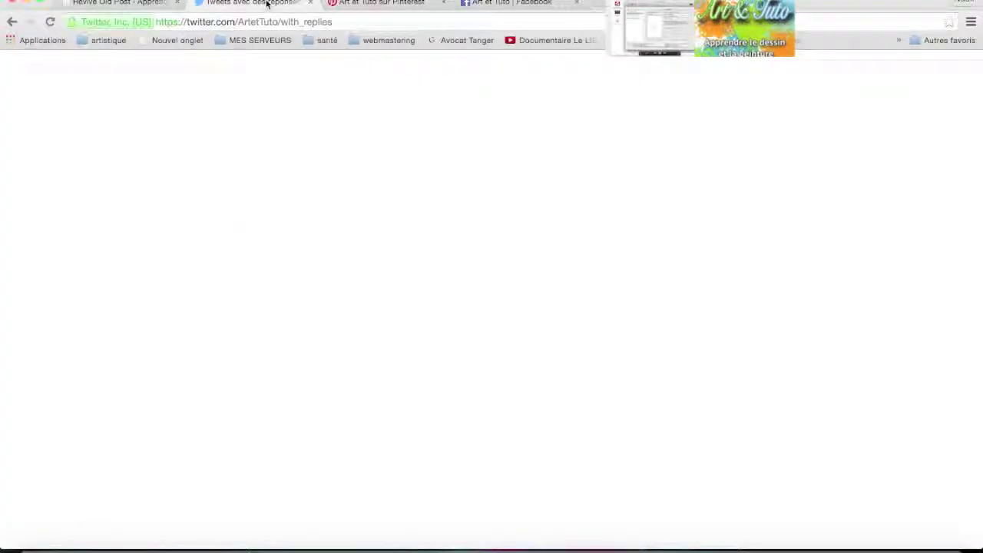
pyautogui.click(375, 22)
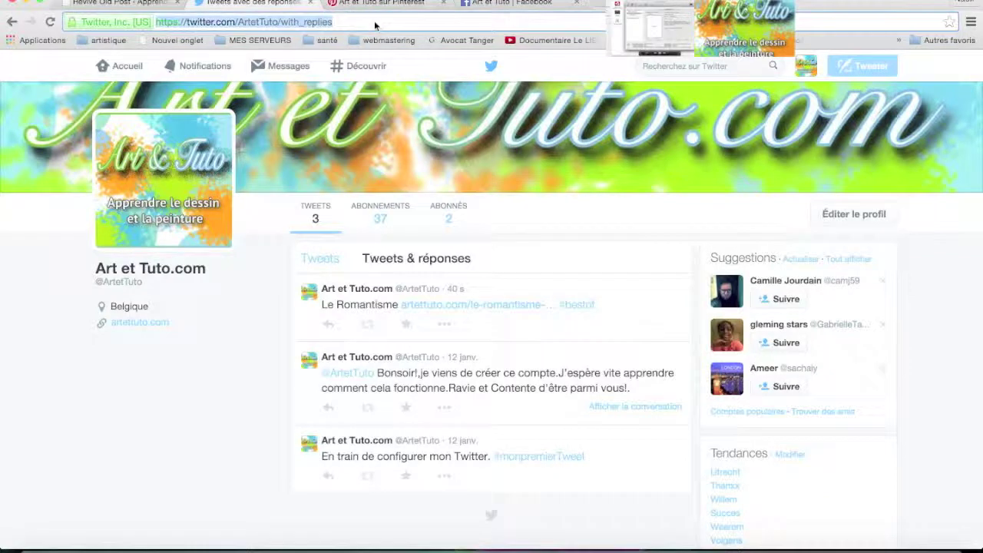
pyautogui.press('Return')
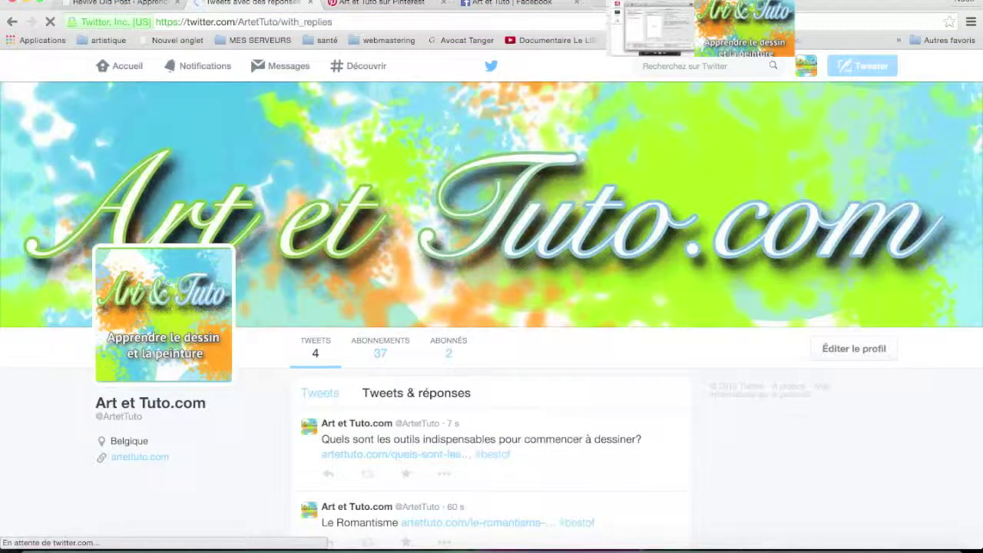
pyautogui.scroll(-5, 553, 397)
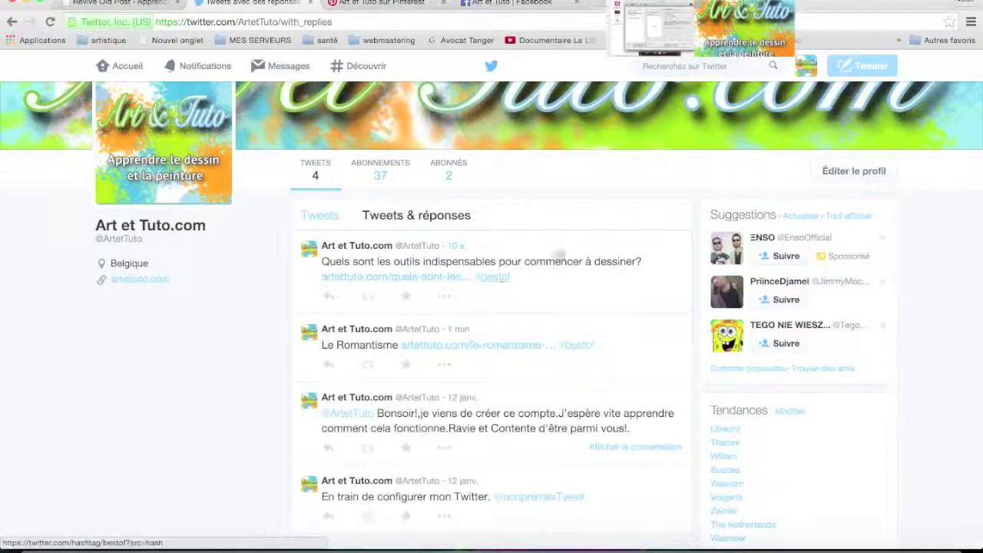
# - Return to the Revive Old Post settings in WordPress and review the Twitter post format, general settings and accounts
pyautogui.click(141, 3)
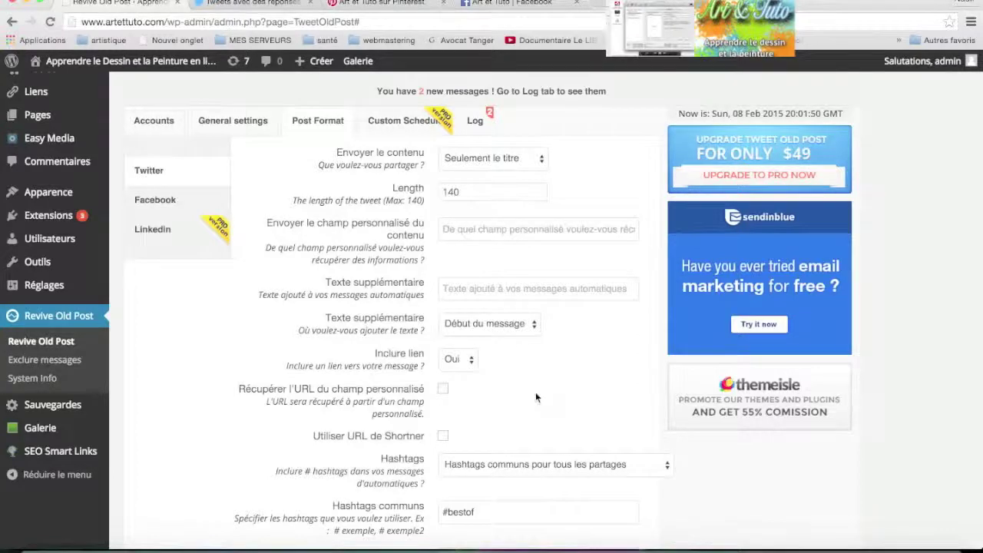
pyautogui.scroll(-5, 536, 397)
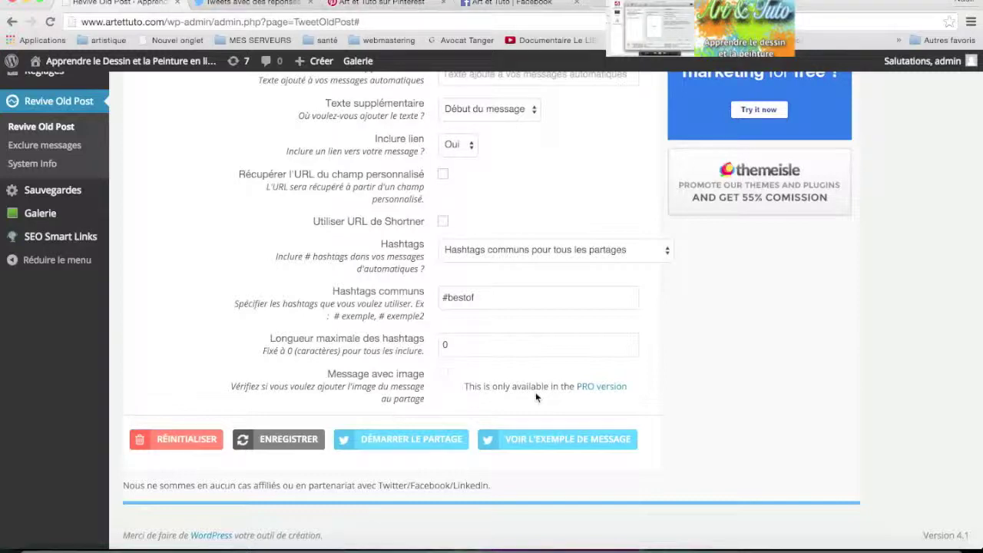
pyautogui.scroll(5, 535, 397)
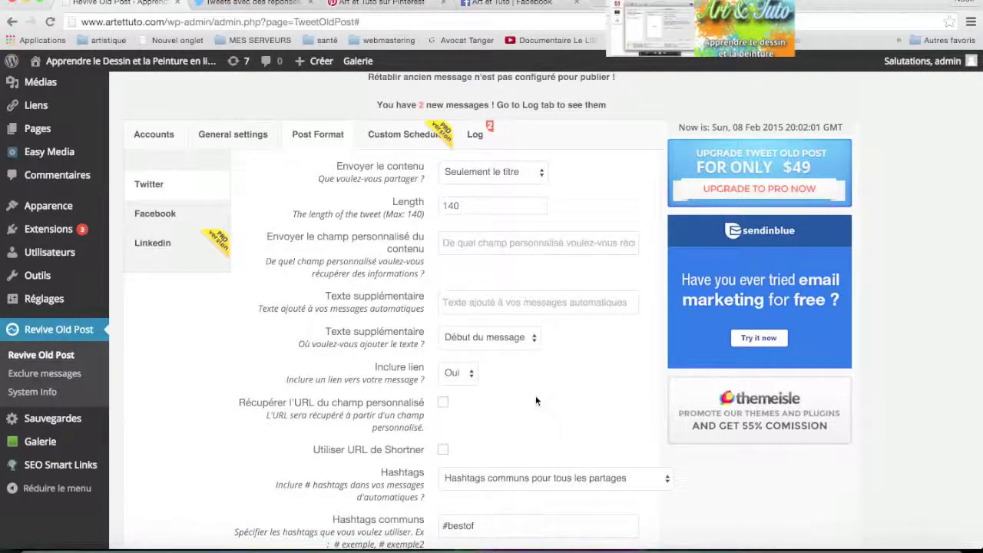
pyautogui.scroll(1, 535, 400)
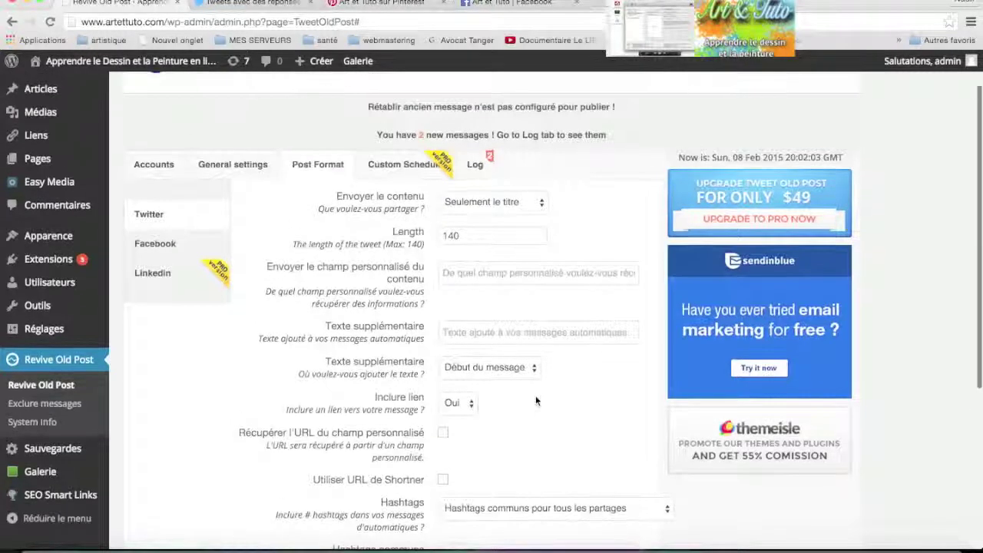
pyautogui.click(222, 170)
pyautogui.scroll(-2, 465, 290)
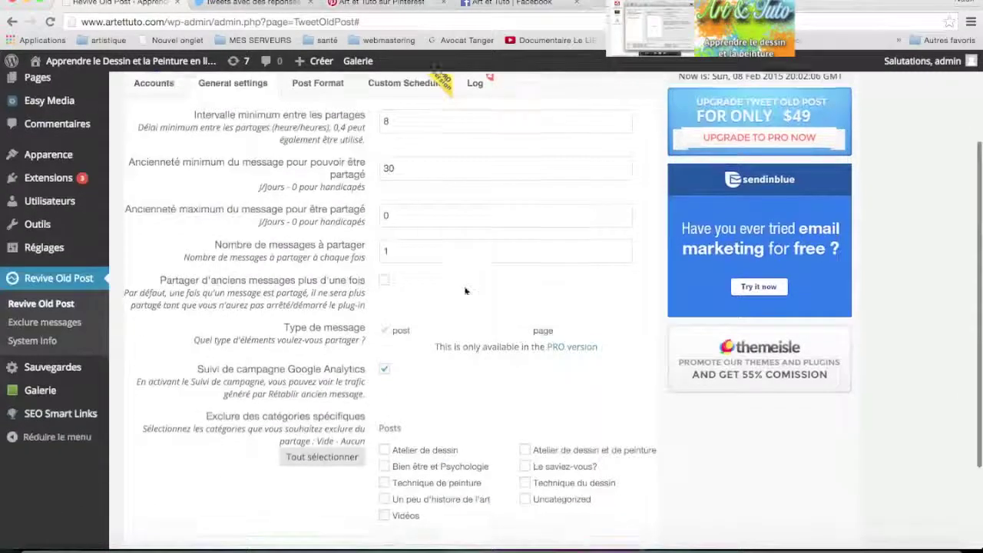
pyautogui.scroll(-3, 465, 290)
pyautogui.scroll(6, 466, 287)
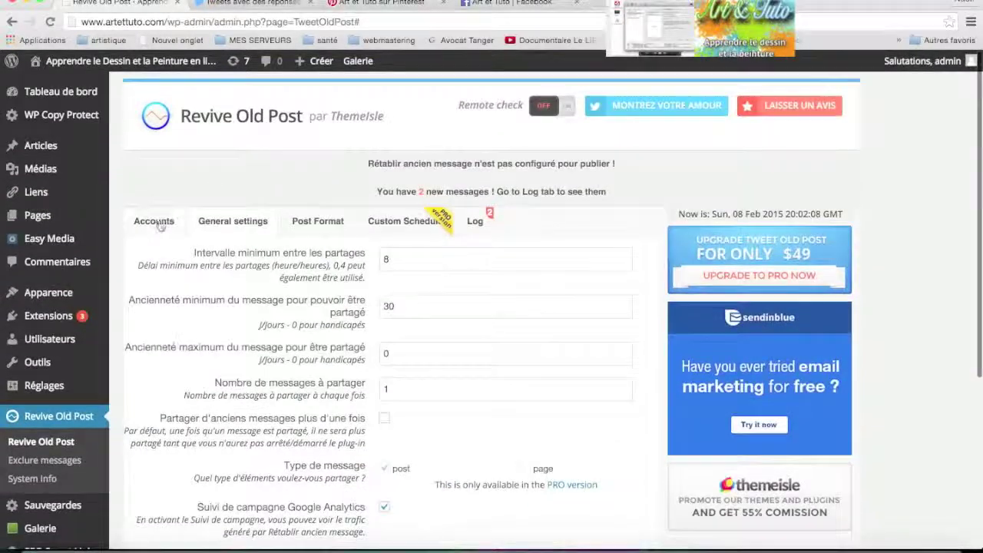
pyautogui.click(159, 224)
pyautogui.click(227, 224)
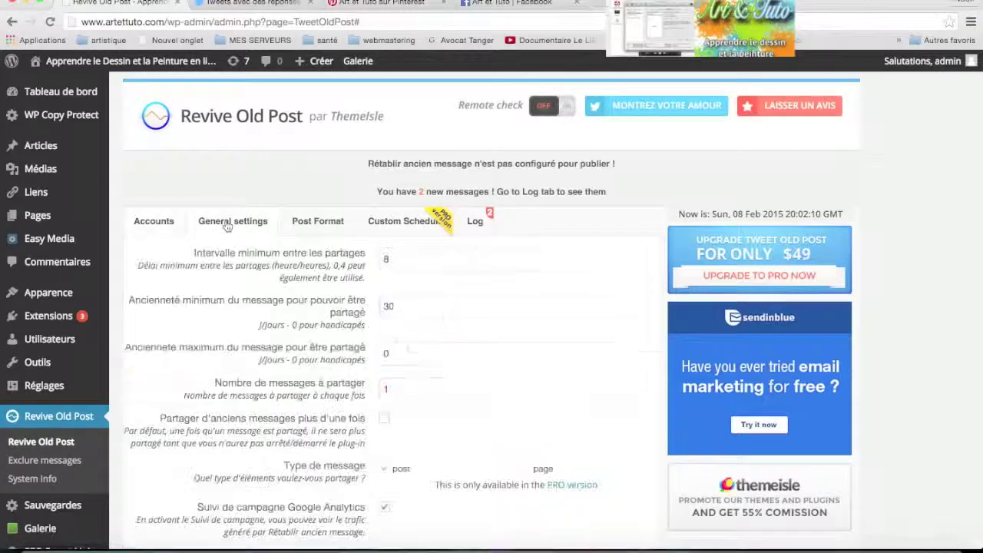
# - Clear the common hashtags entry in the Twitter post format settings
pyautogui.click(318, 221)
pyautogui.scroll(-1, 566, 363)
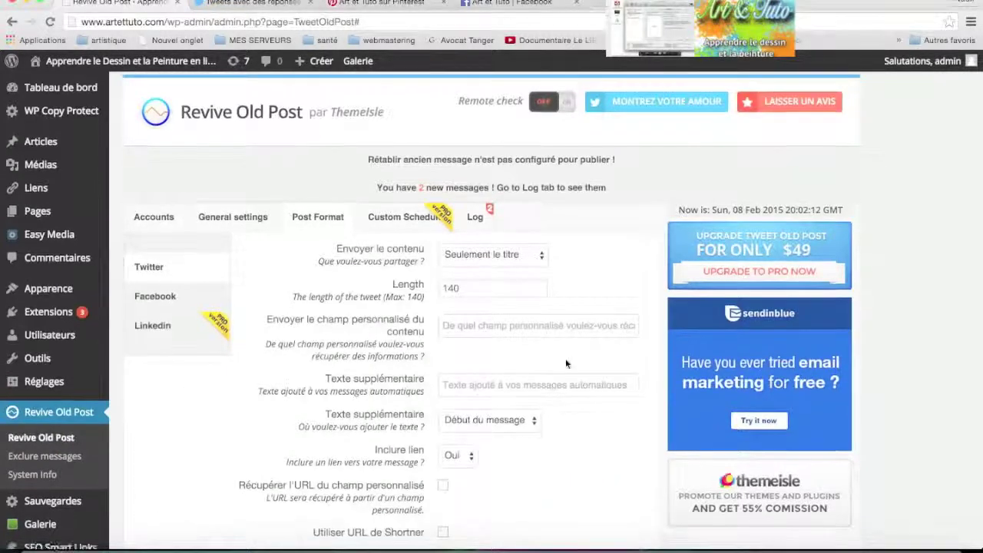
pyautogui.scroll(-5, 566, 358)
pyautogui.click(507, 372)
pyautogui.press('BackSpace')
pyautogui.press('BackSpace')
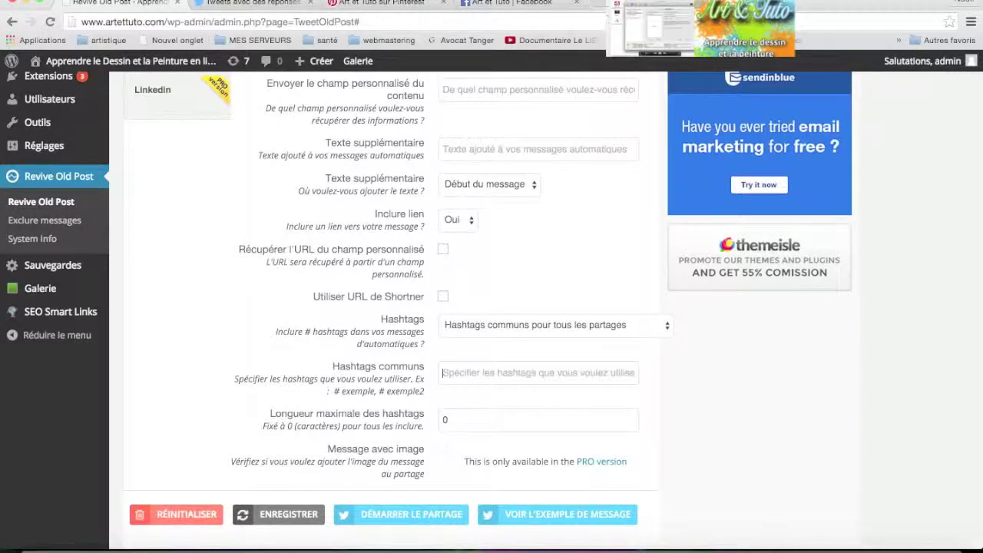
# - Set the content to share on Twitter to "Titre et corps"
pyautogui.scroll(5, 497, 284)
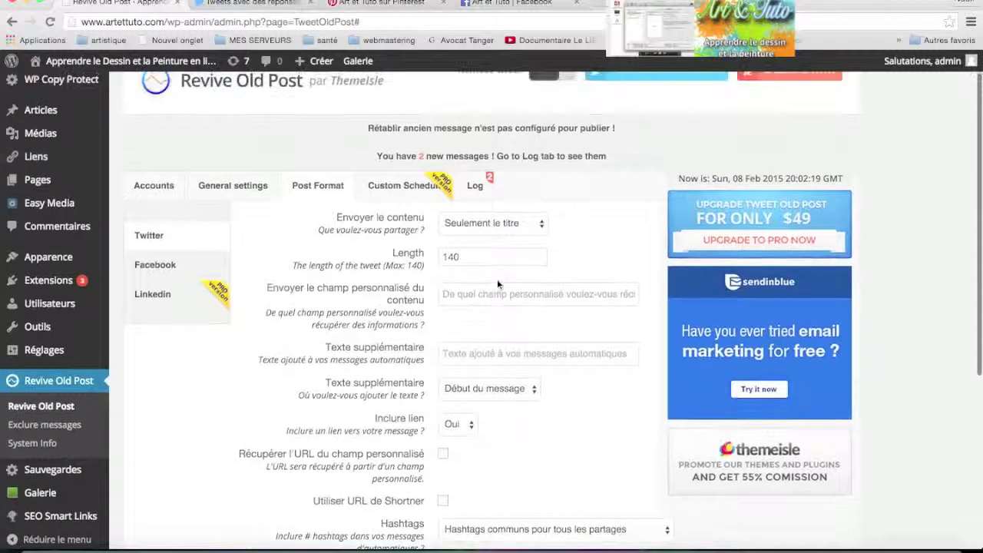
pyautogui.click(539, 223)
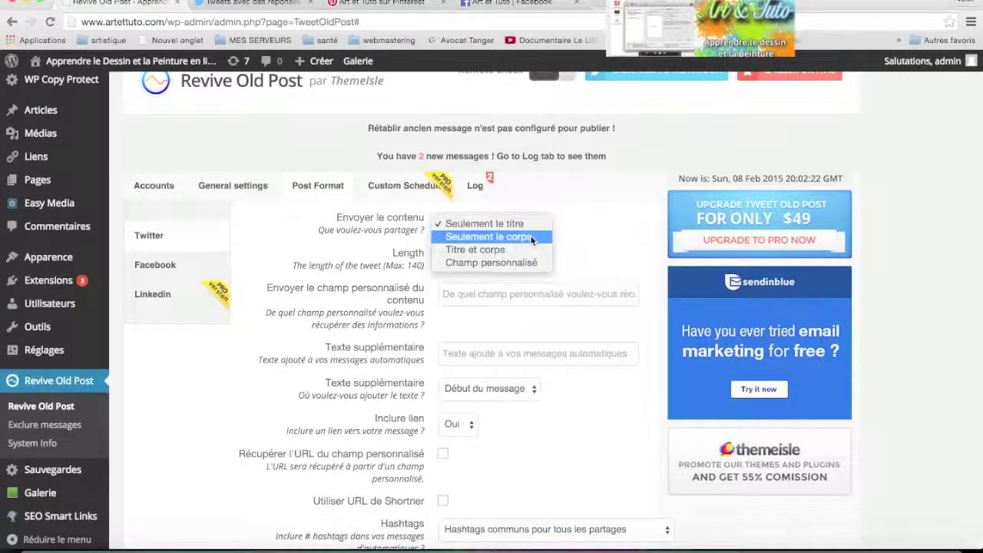
pyautogui.click(532, 237)
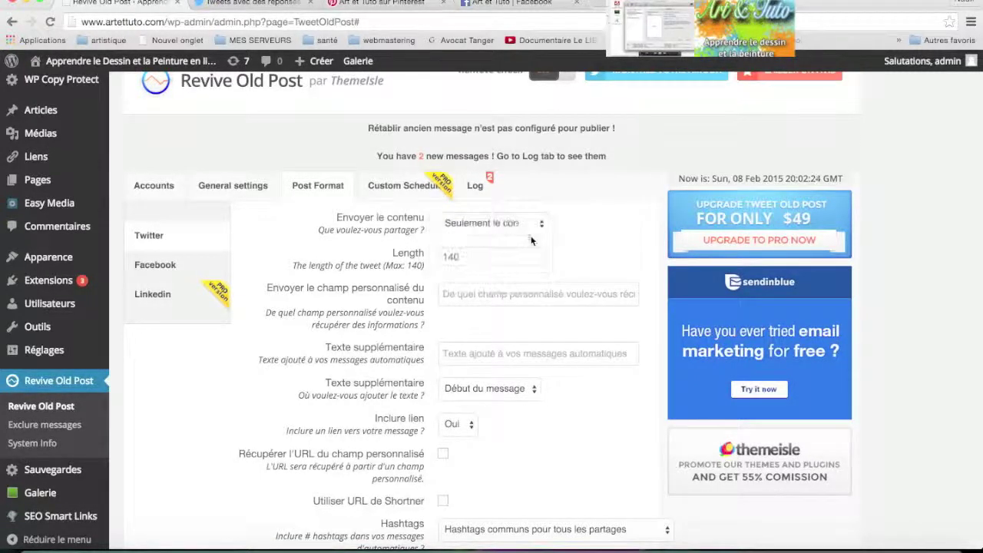
pyautogui.click(540, 223)
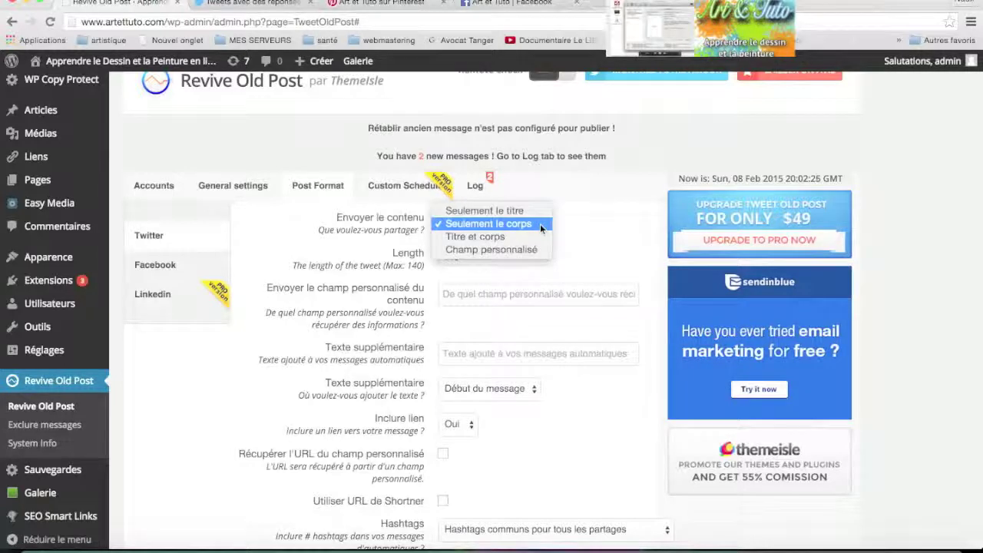
pyautogui.click(533, 235)
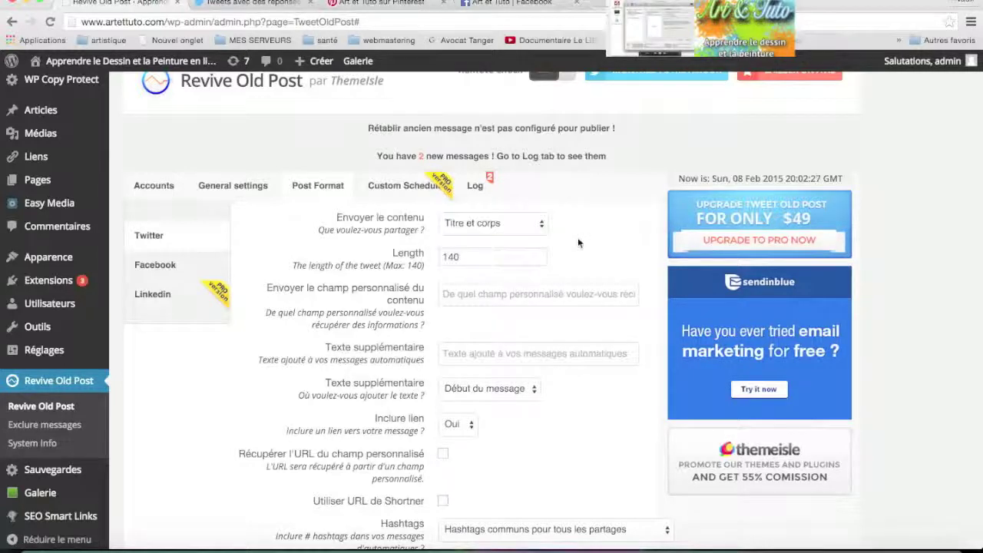
# - Preview the sample Twitter message for the title-and-body format and share it immediately
pyautogui.scroll(-5, 578, 240)
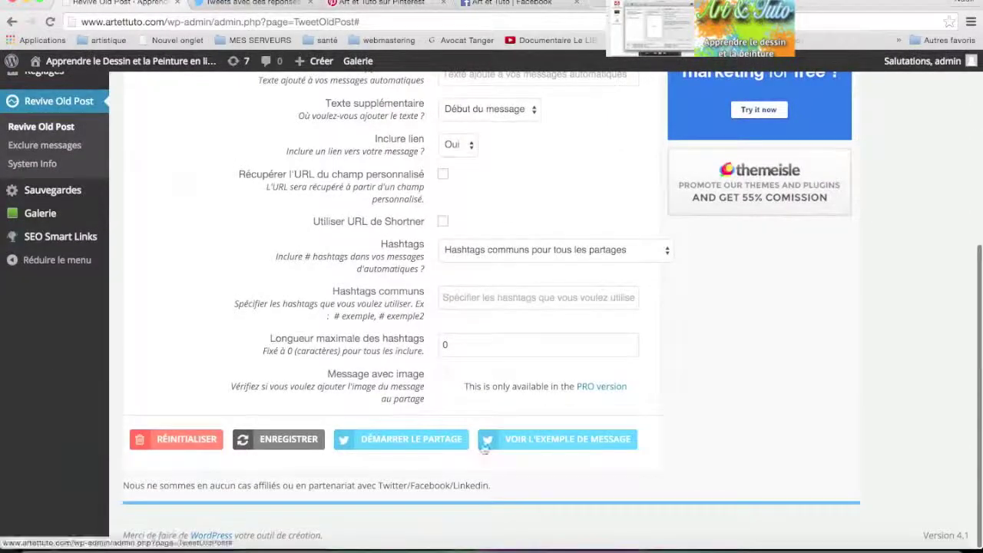
pyautogui.click(540, 443)
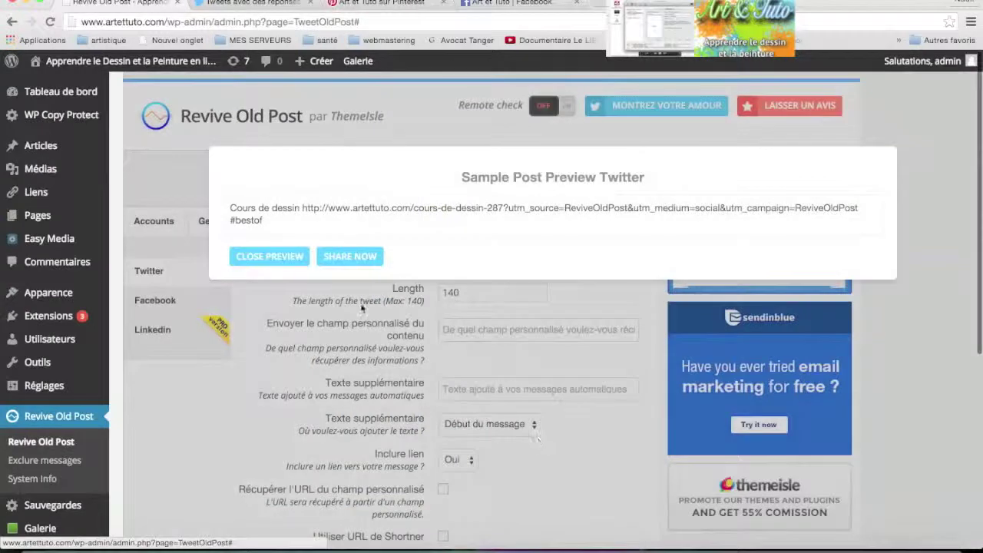
pyautogui.click(364, 259)
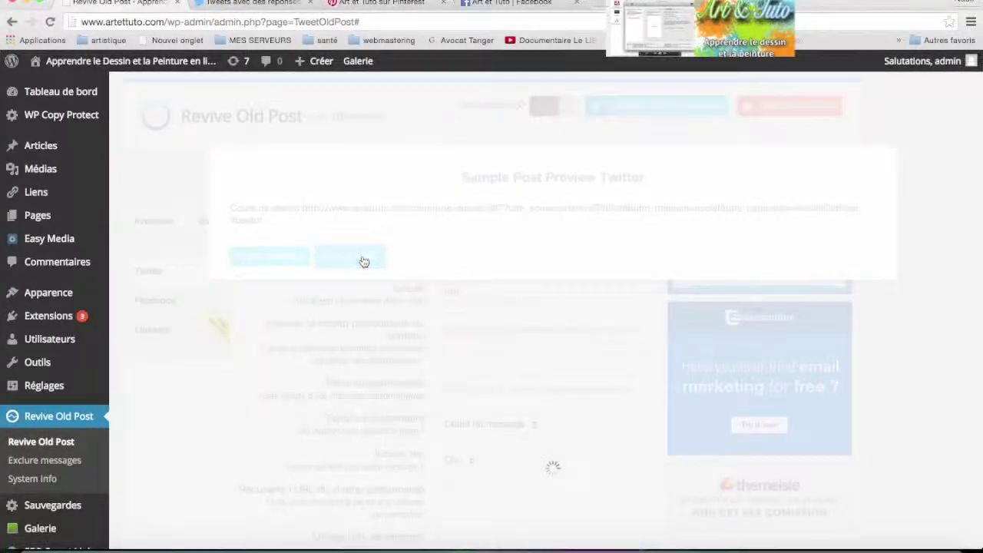
pyautogui.scroll(-2, 322, 192)
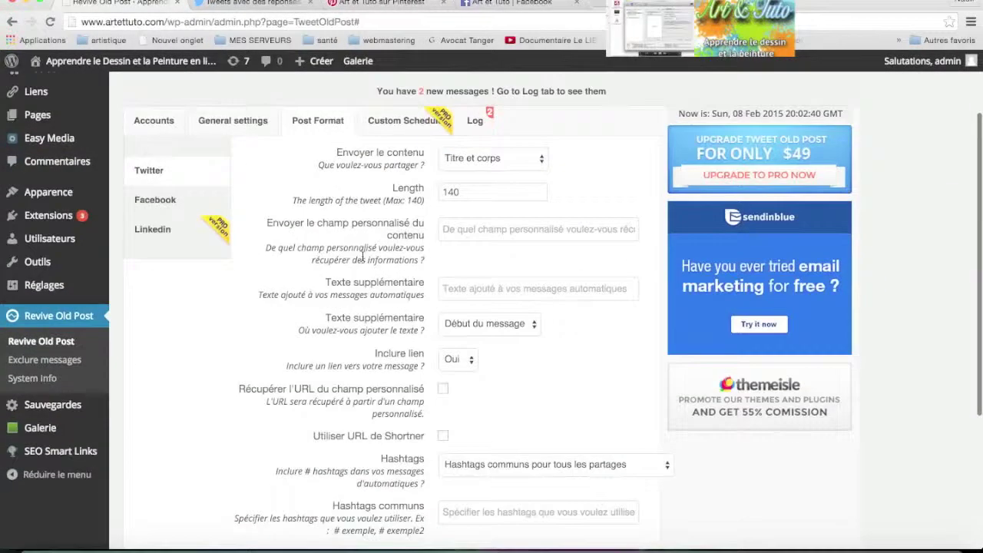
# - Switch to the Twitter profile, reload it and compare the newly shared tweet with the earlier ones
pyautogui.click(256, 4)
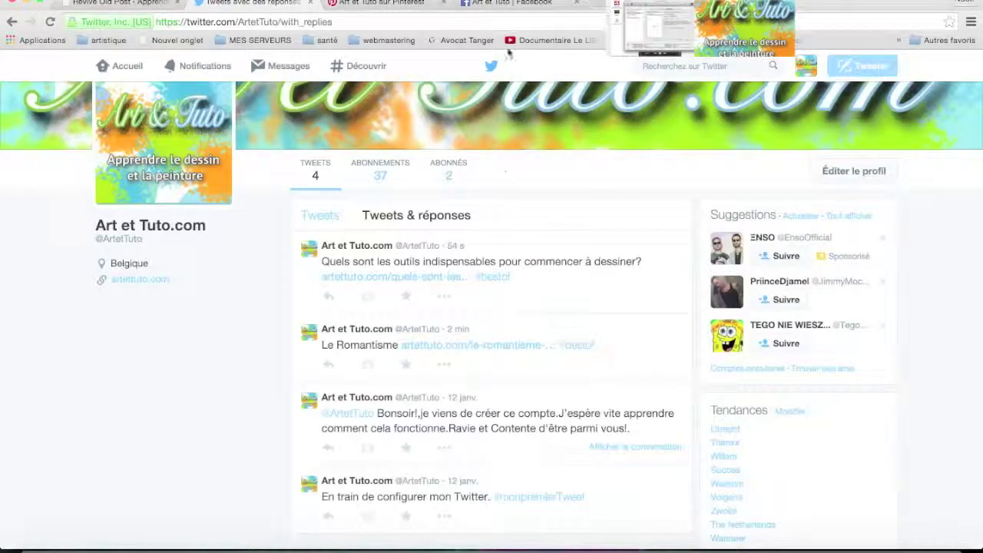
pyautogui.click(526, 23)
pyautogui.press('Return')
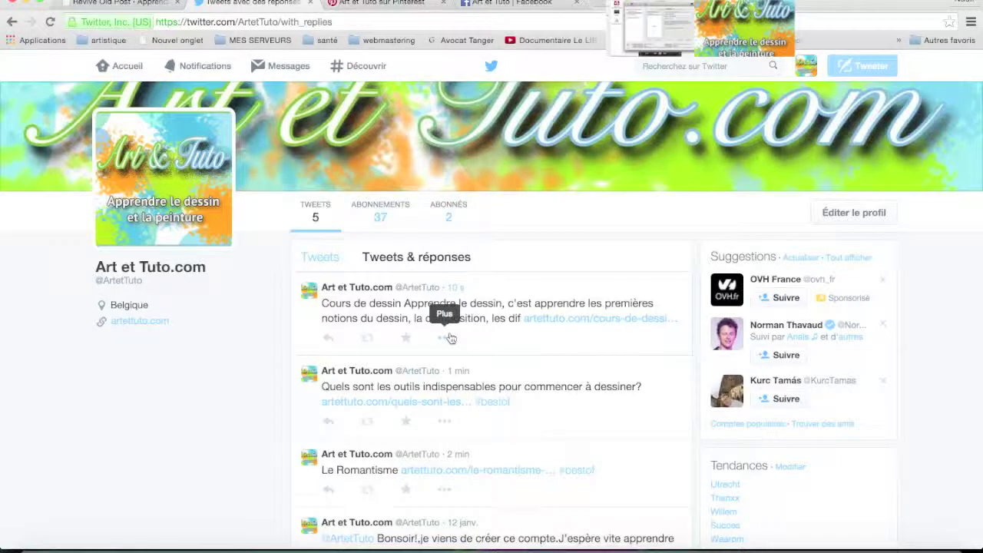
pyautogui.scroll(-1, 258, 419)
pyautogui.scroll(-5, 259, 422)
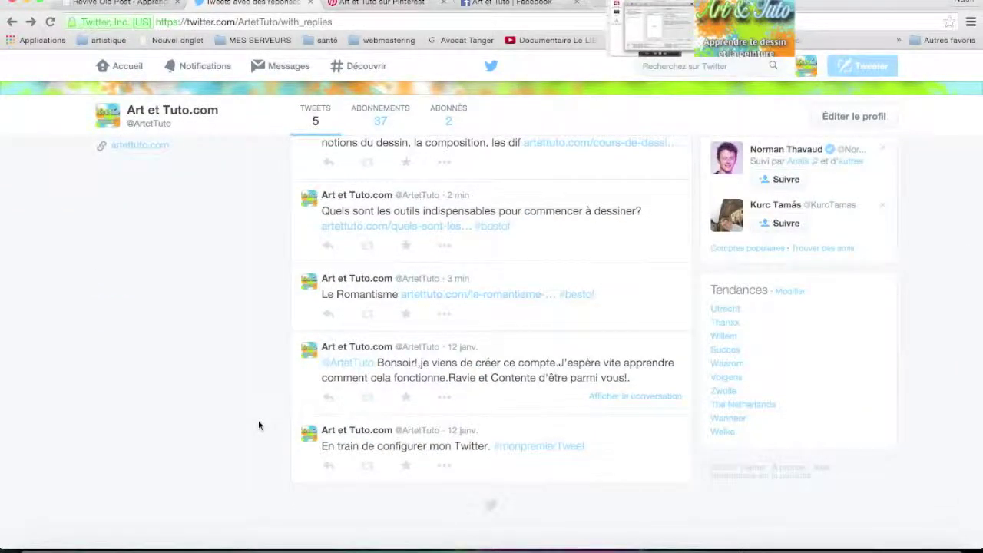
pyautogui.scroll(5, 258, 420)
pyautogui.scroll(-2, 258, 420)
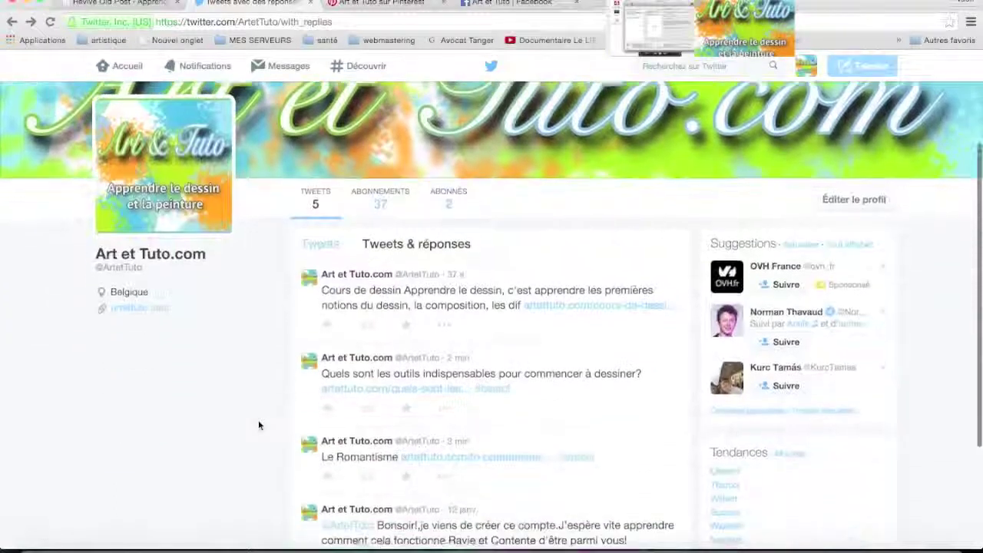
pyautogui.scroll(-1, 258, 422)
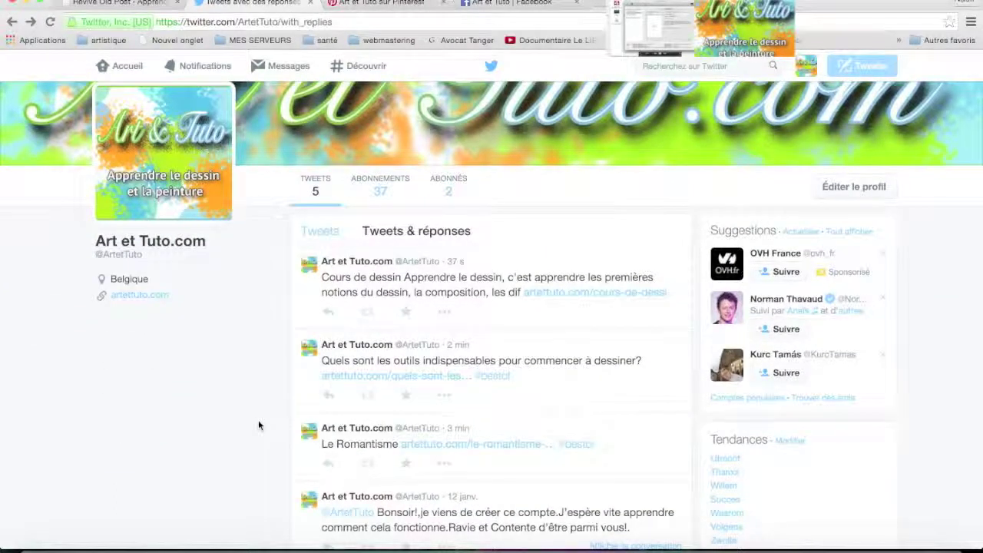